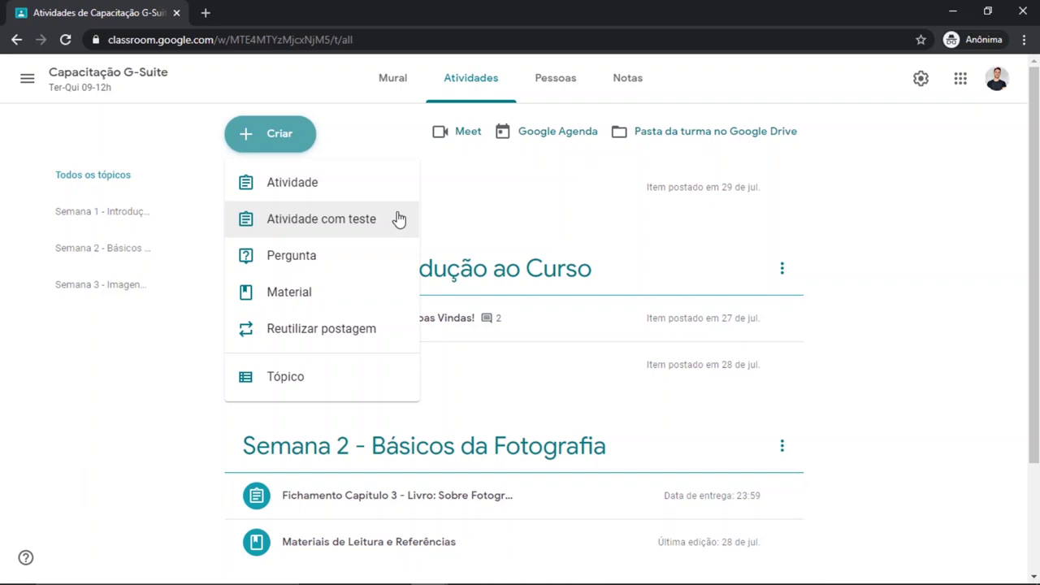
Start a new assignment with a quiz (Atividade com teste) in the class
left_click(398, 219)
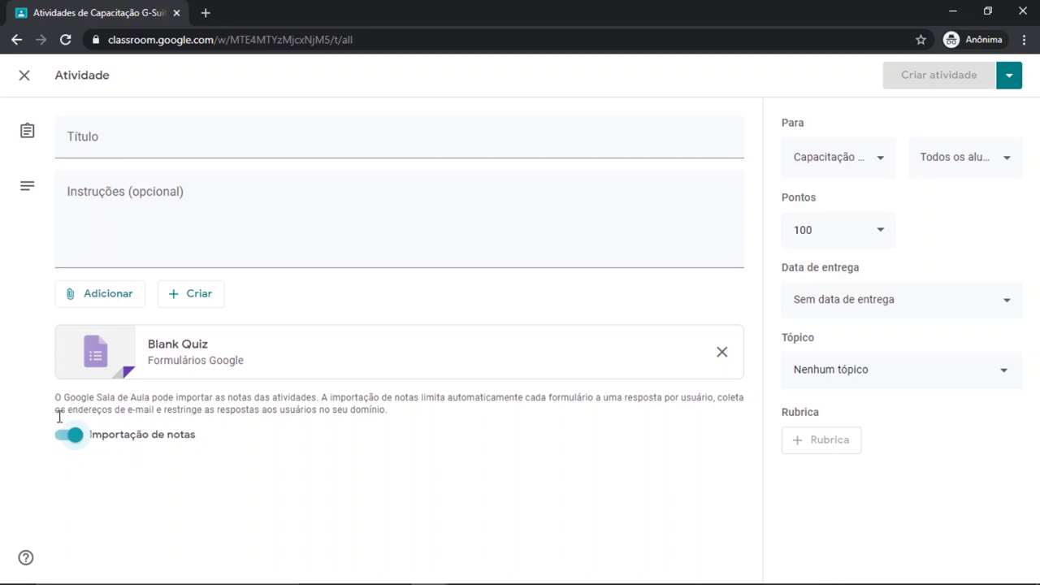
left_click(70, 441)
left_click(70, 441)
left_click(828, 159)
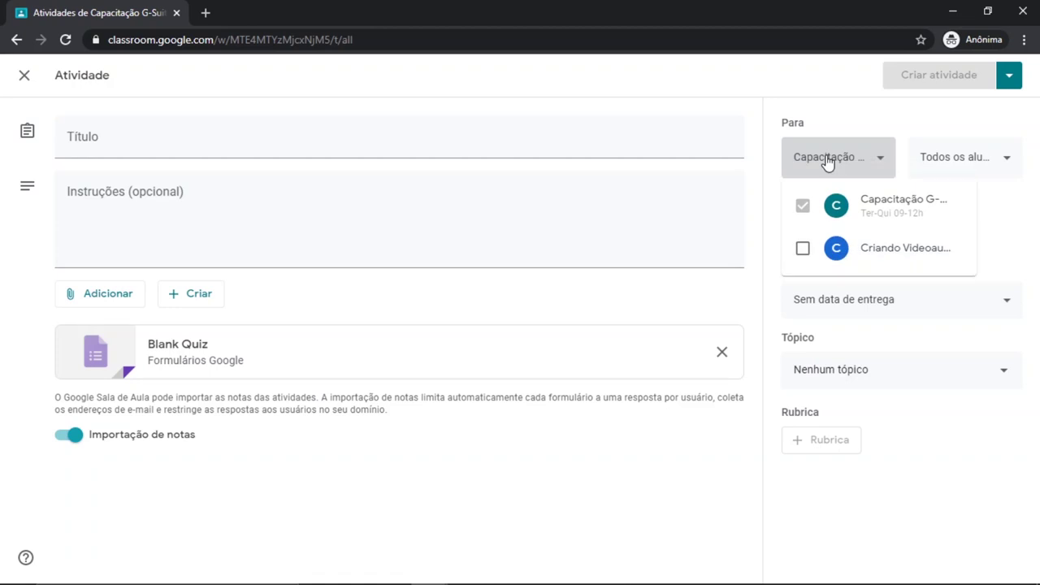
left_click(827, 160)
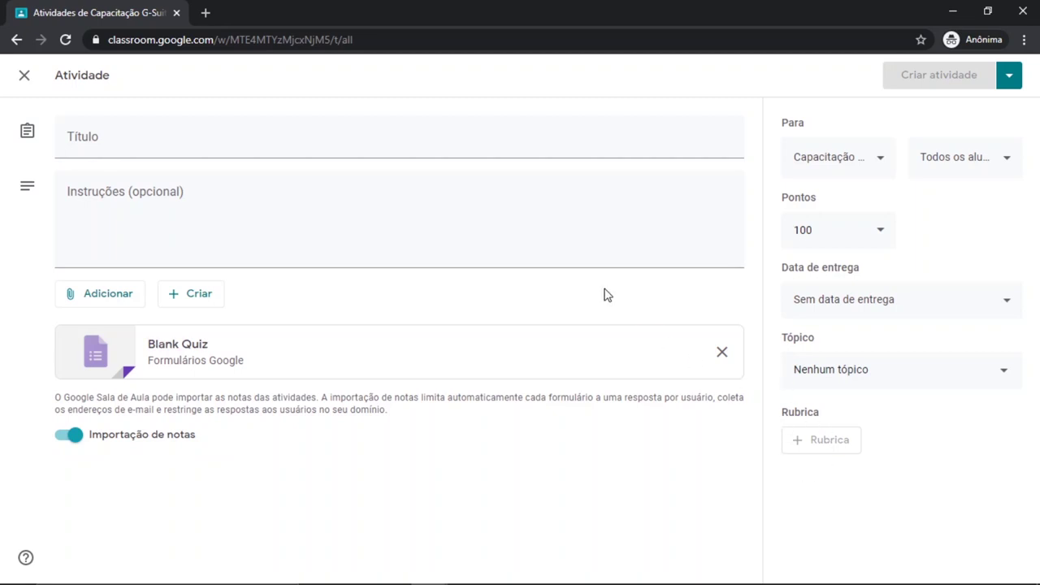
Title the assignment "Avaliação Parcial", leaving the instructions empty
left_click(554, 156)
type("A")
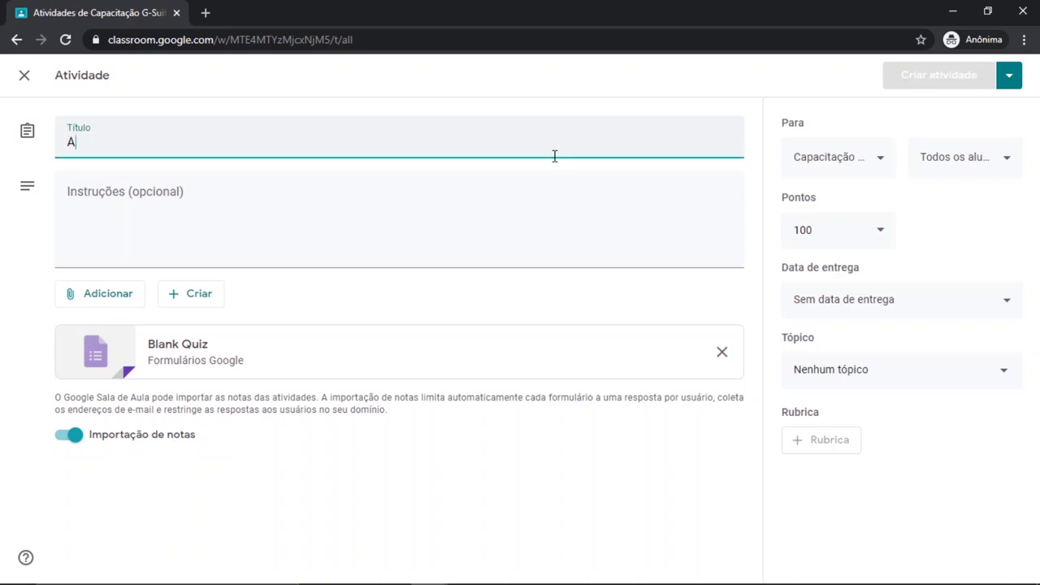
type("valiação Parcial")
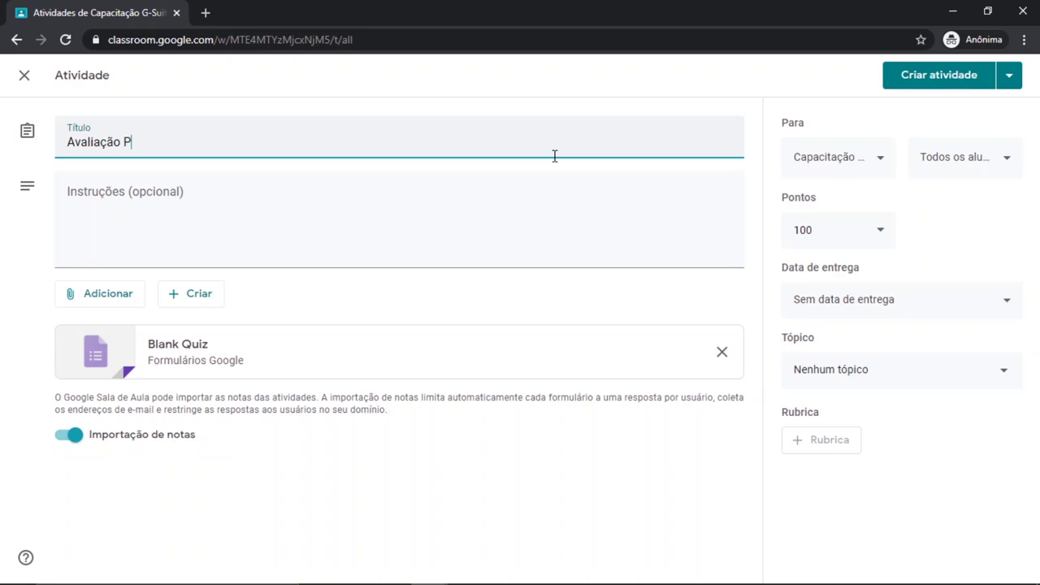
left_click(548, 167)
left_click(420, 235)
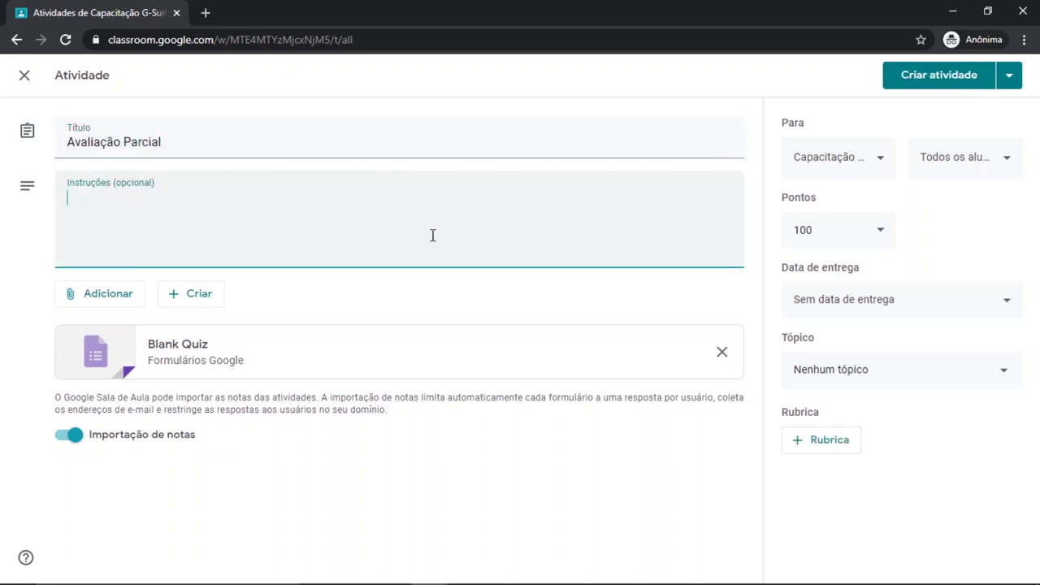
left_click(874, 162)
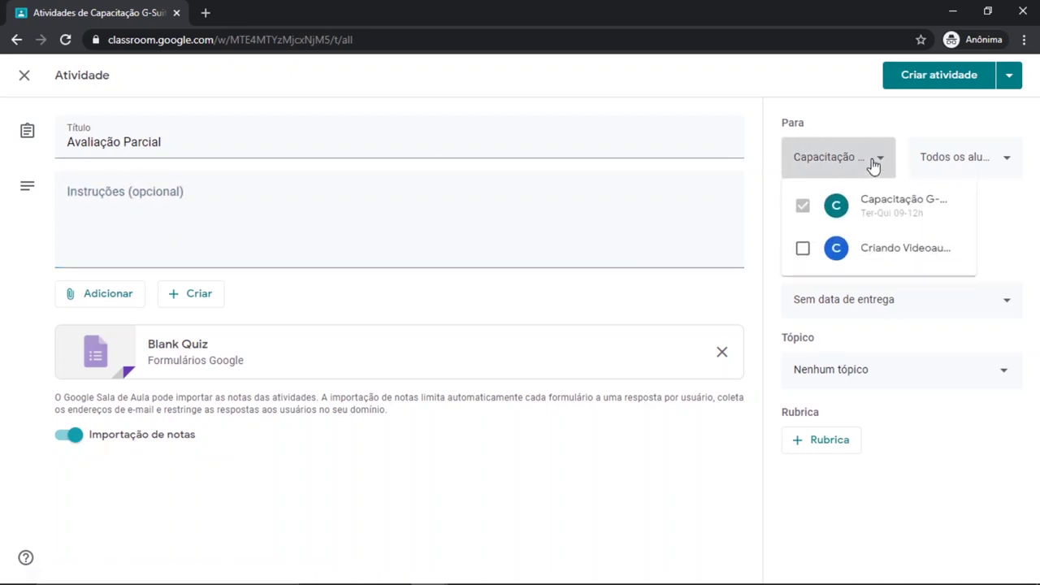
left_click(972, 157)
left_click(974, 156)
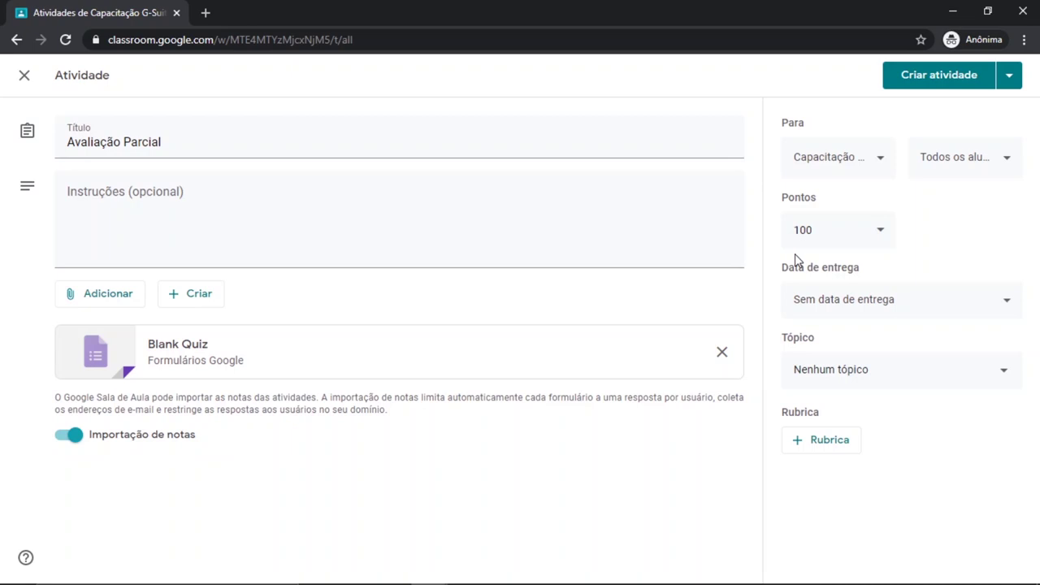
Set the assignment's due date to 20 August 2020 and its topic to Semana 4 - Posicionamentos
left_click(998, 299)
left_click(933, 366)
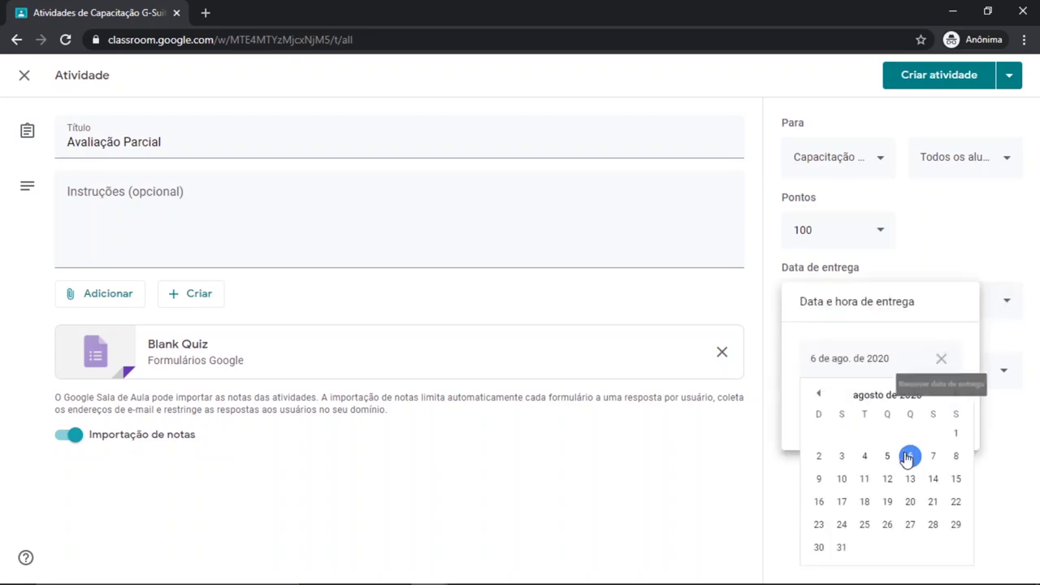
left_click(911, 499)
left_click(971, 215)
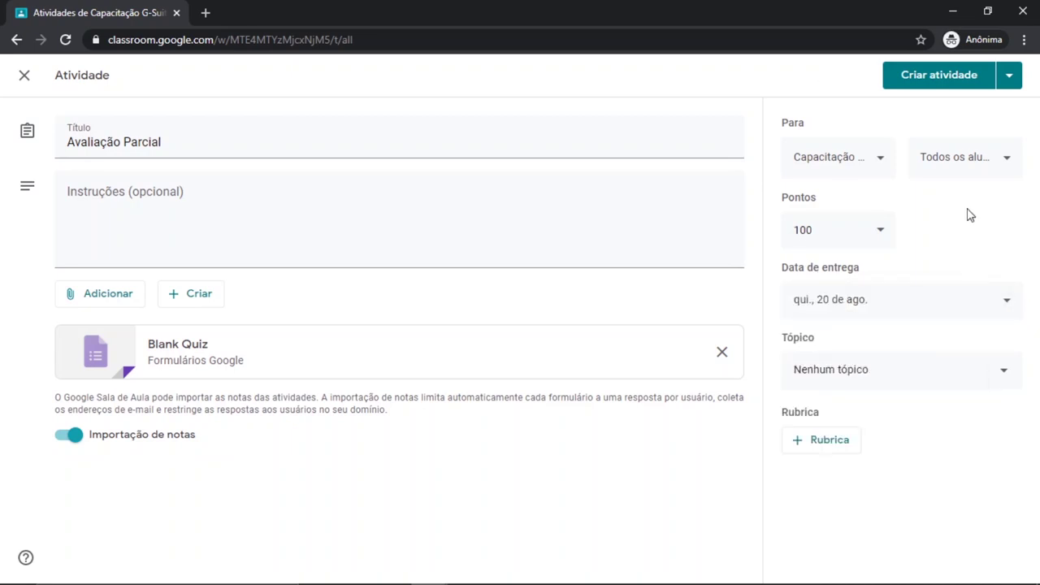
left_click(894, 383)
left_click(890, 540)
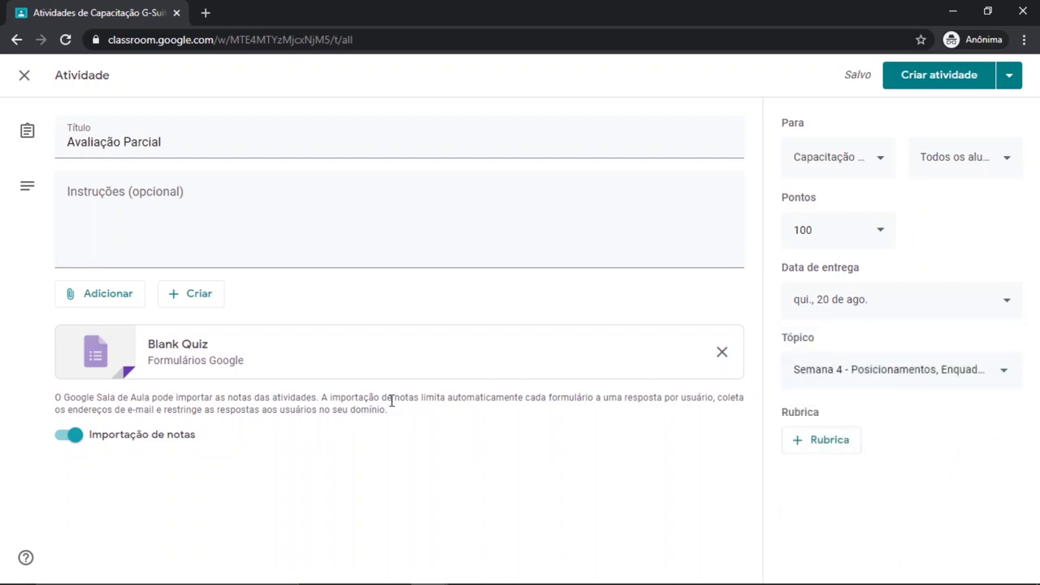
Open the attached Blank Quiz form for editing and change its heading to "Avaliação Parcial"
left_click(193, 362)
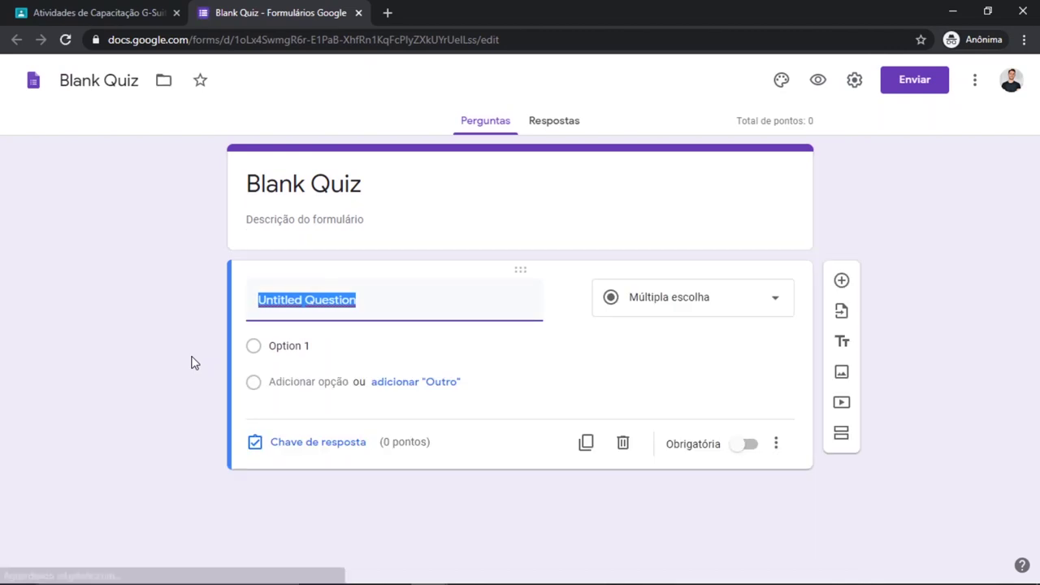
left_click(336, 179)
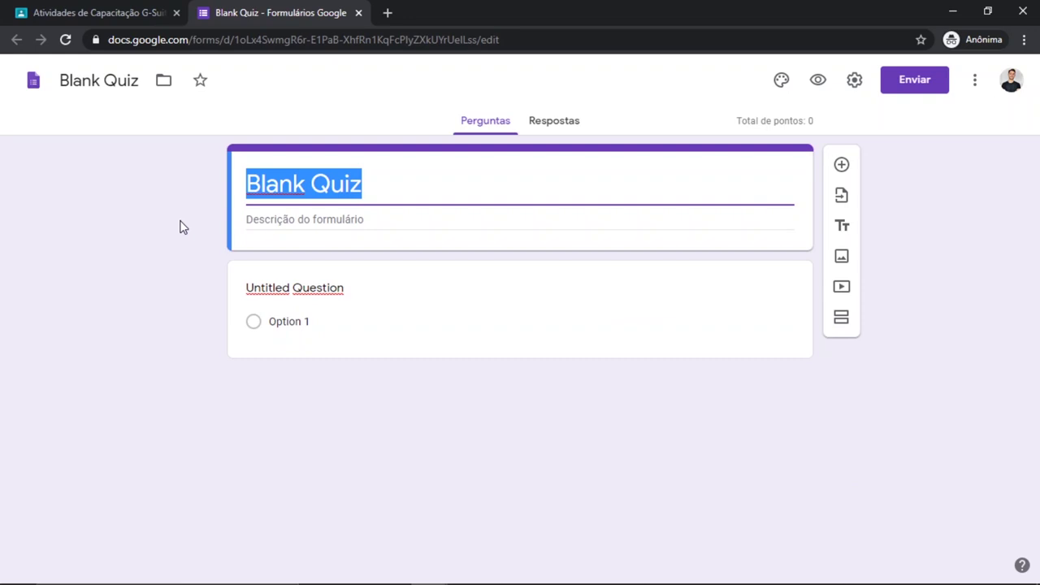
type("Avaliação Parcial")
left_click(374, 288)
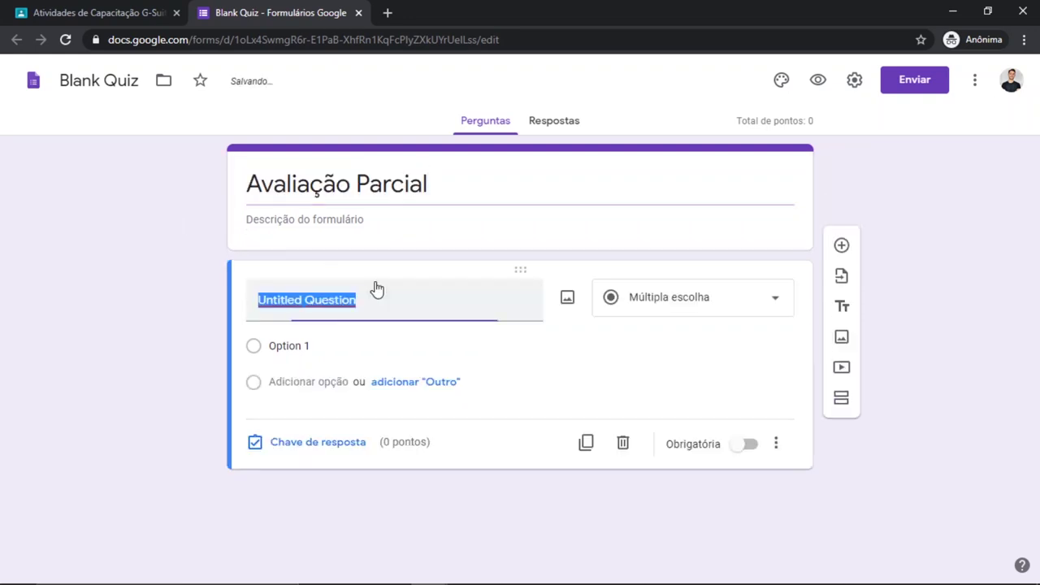
left_click(89, 291)
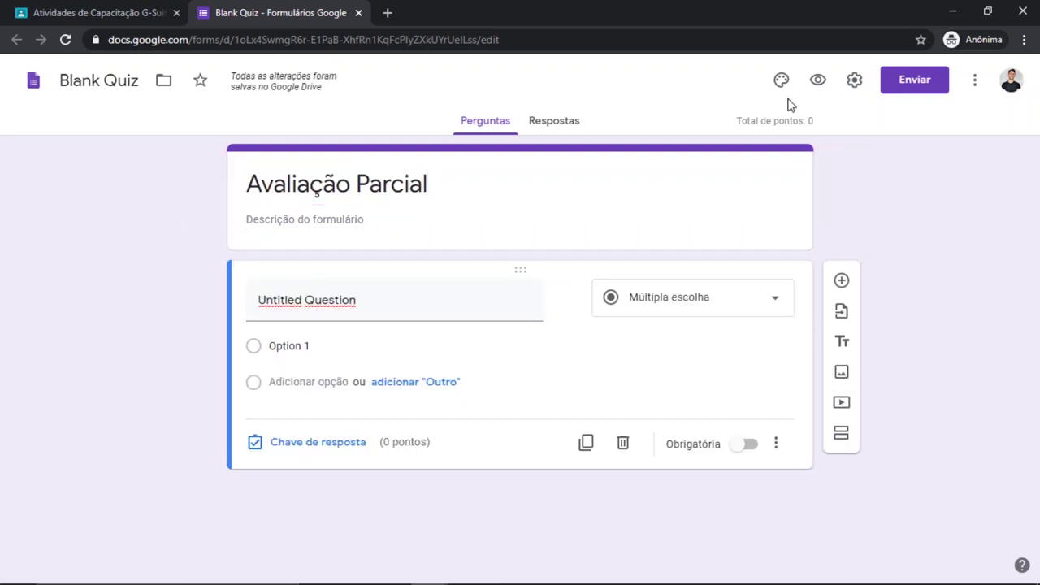
In the form settings, enable collecting e-mail addresses and turn on response receipts with the Sempre option
left_click(855, 81)
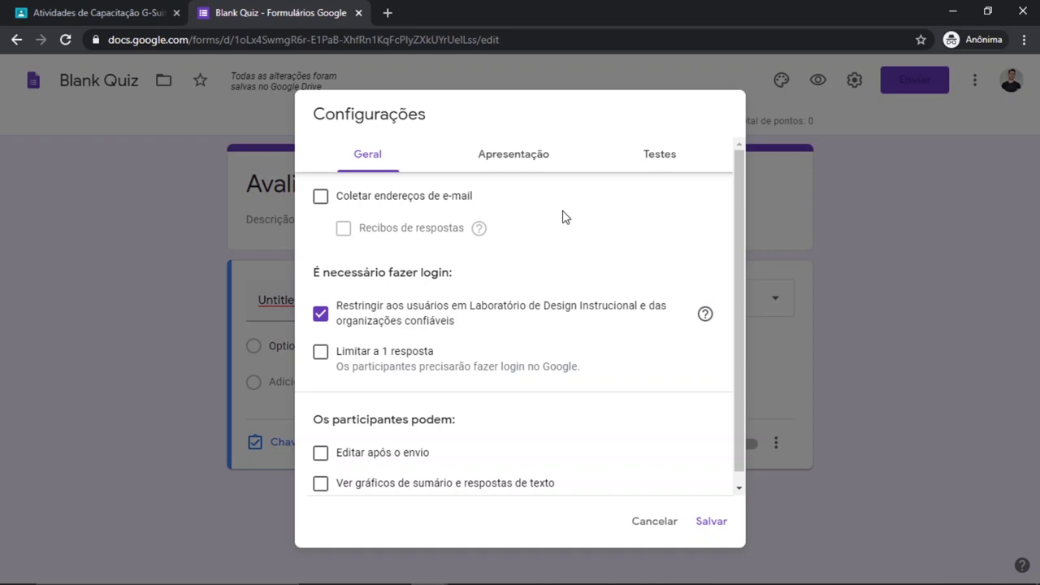
left_click(532, 157)
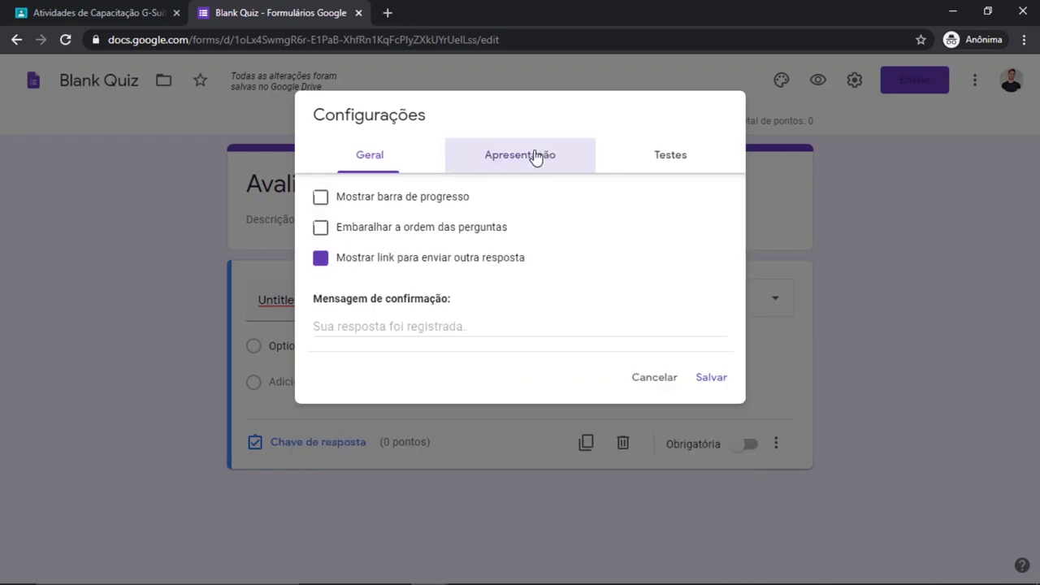
left_click(663, 154)
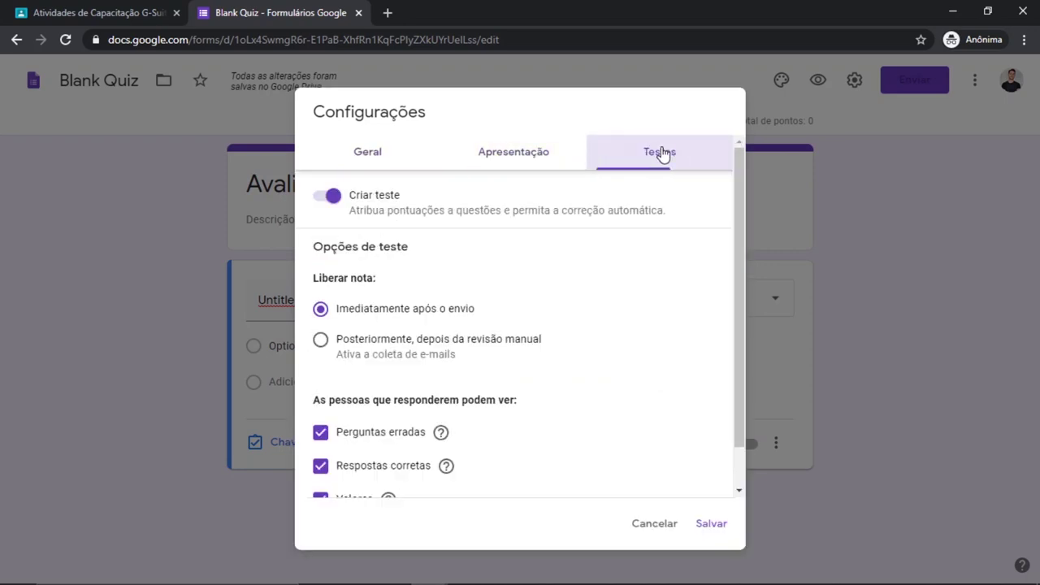
left_click(373, 156)
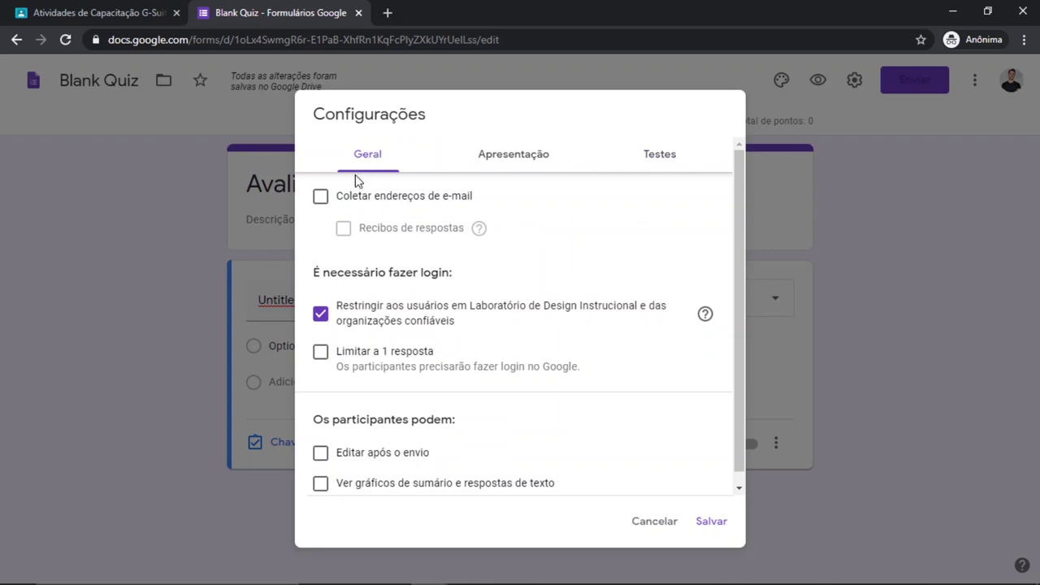
left_click(320, 200)
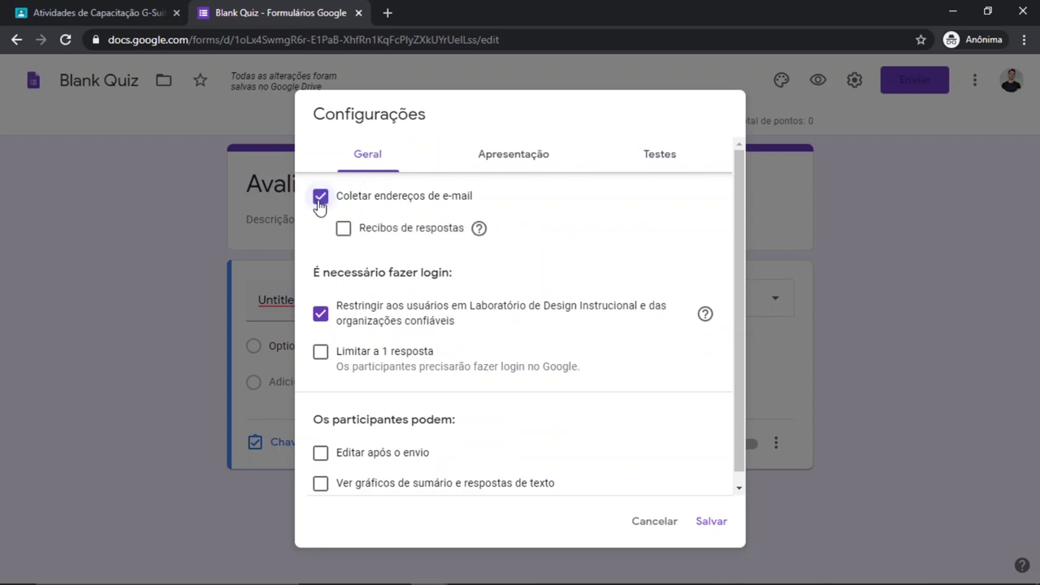
left_click(320, 200)
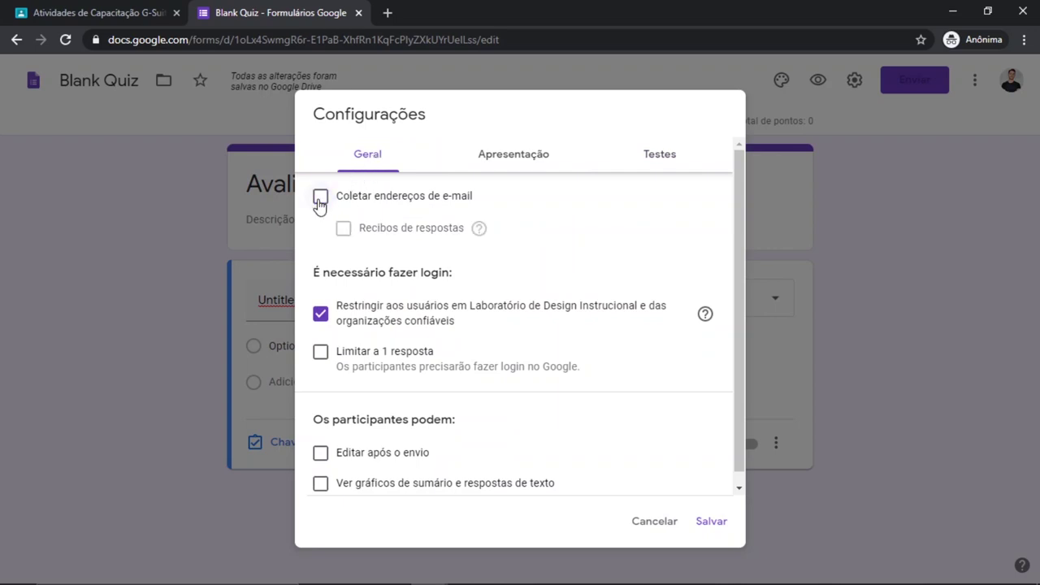
left_click(321, 200)
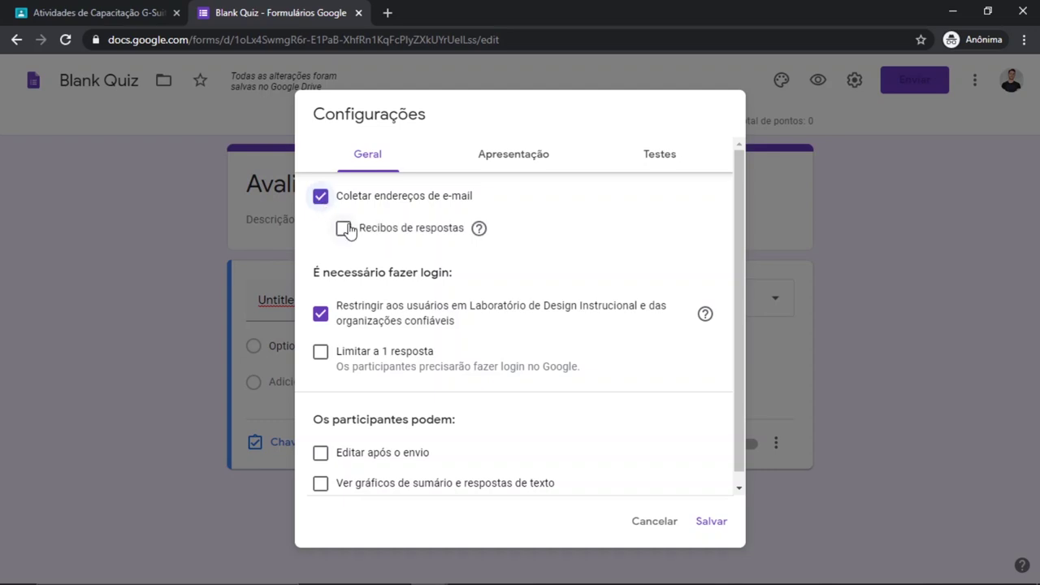
left_click(346, 229)
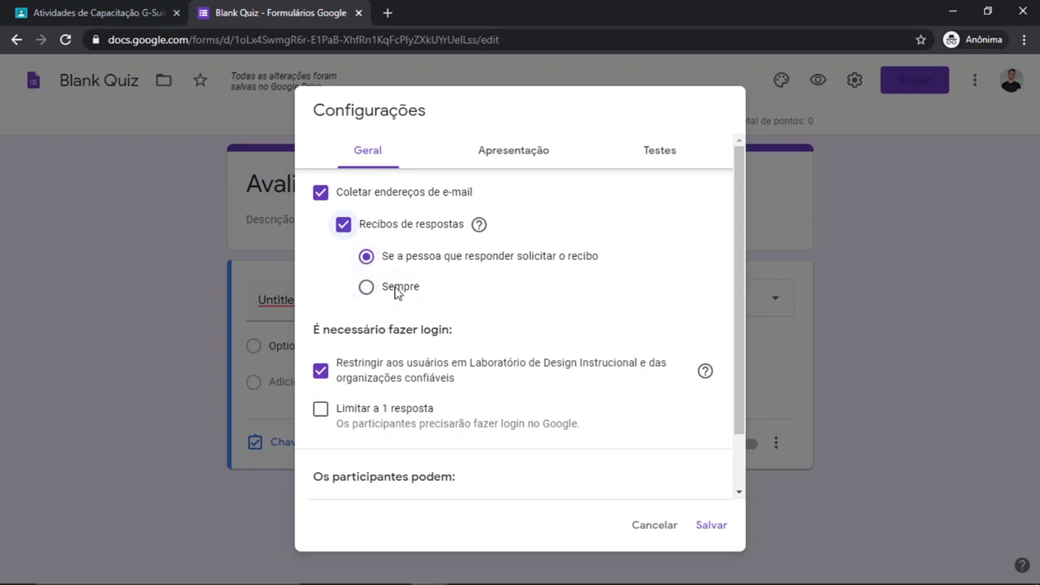
left_click(366, 286)
left_click(367, 269)
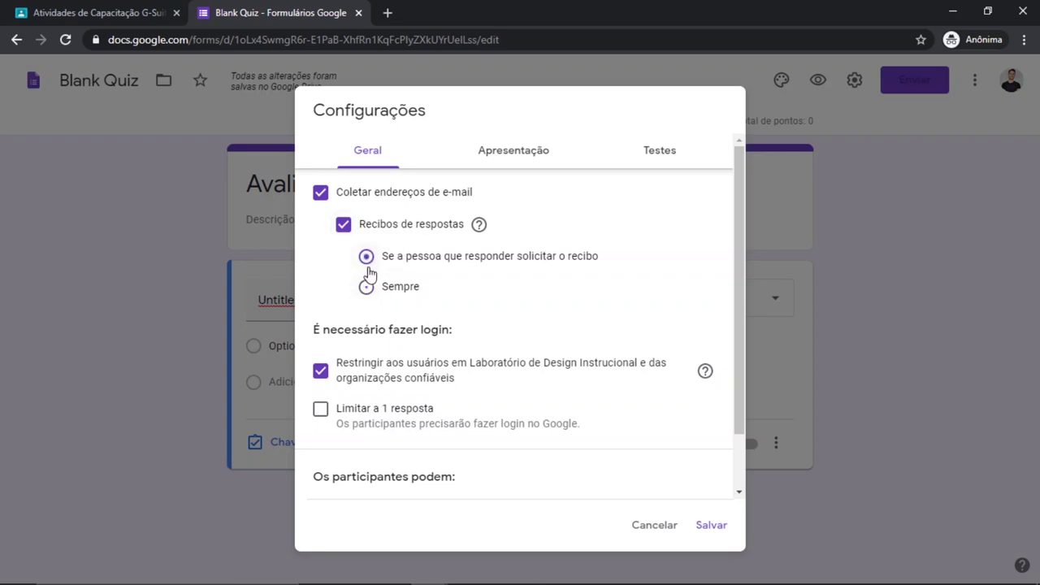
left_click(367, 289)
Limit the form to one response per participant, keeping access restricted to the organization's users
scroll(374, 293, "down", 2)
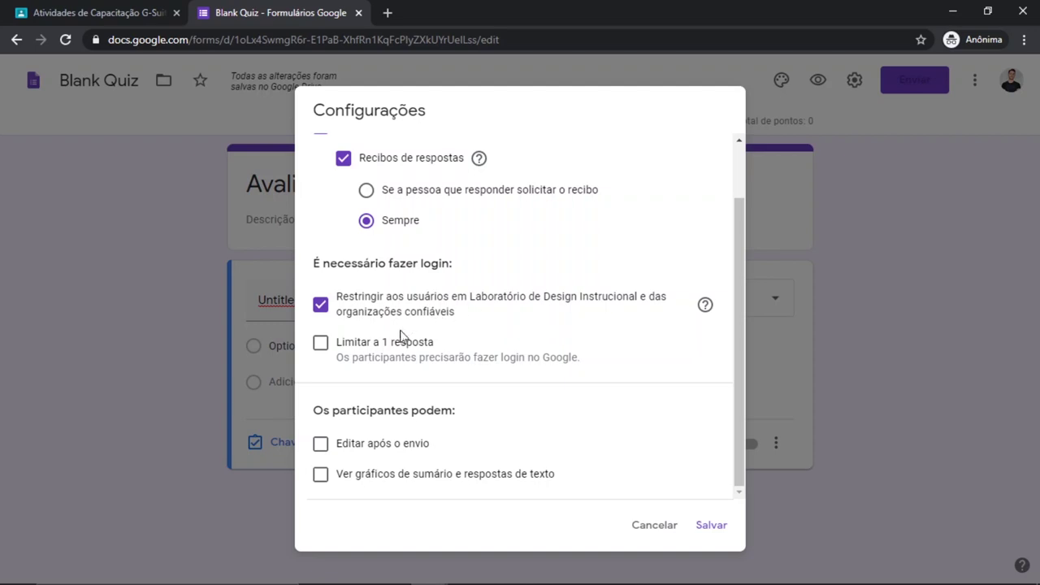
left_click(322, 348)
left_click(322, 345)
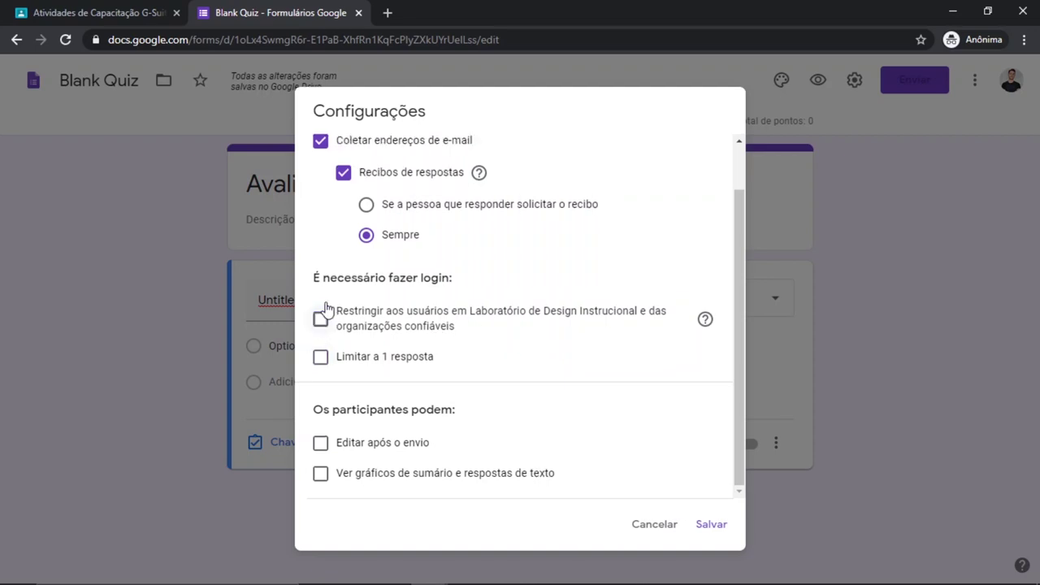
left_click(322, 345)
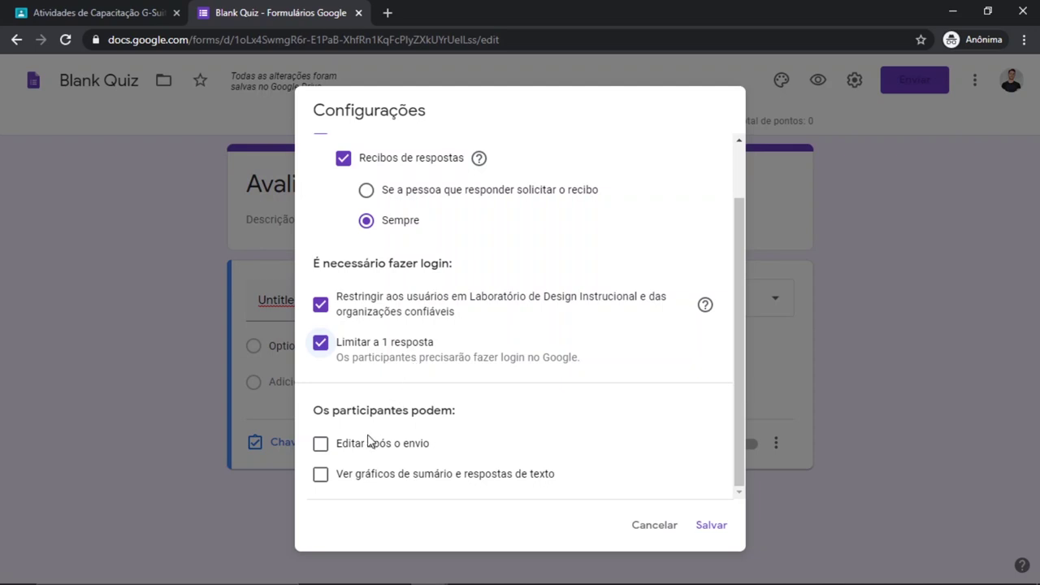
left_click(321, 446)
left_click(321, 446)
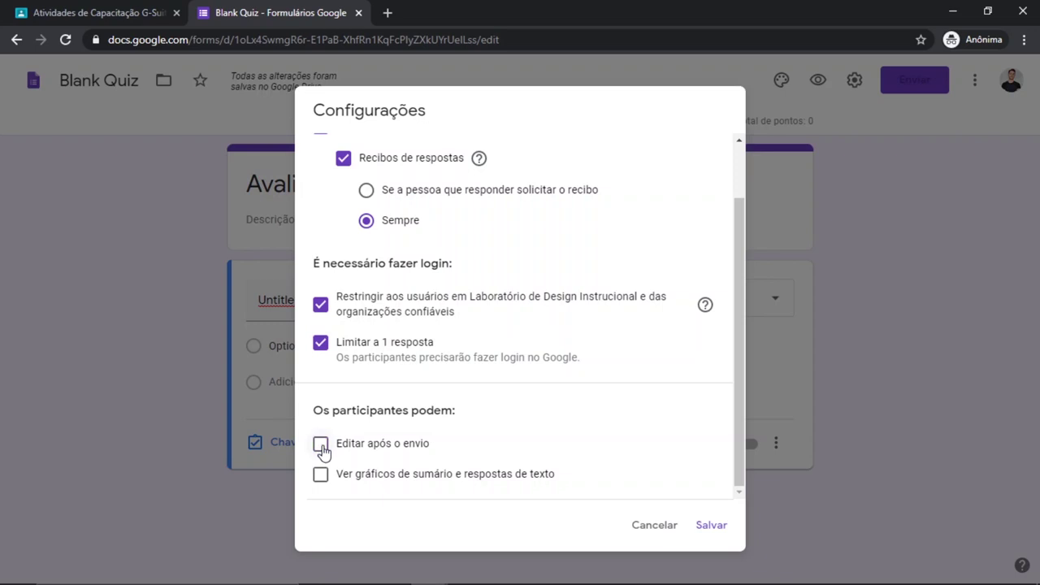
left_click(329, 478)
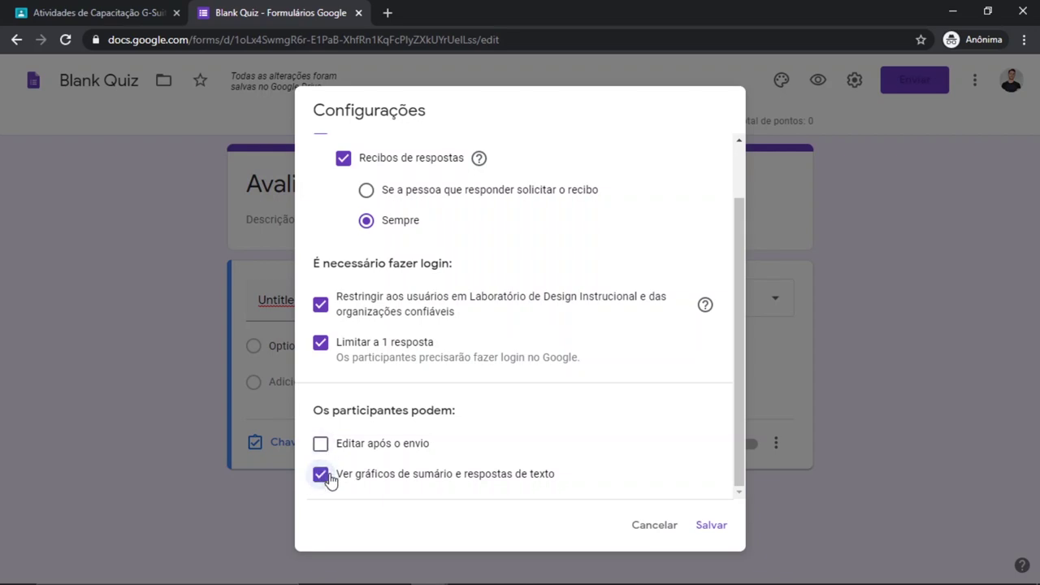
left_click(329, 479)
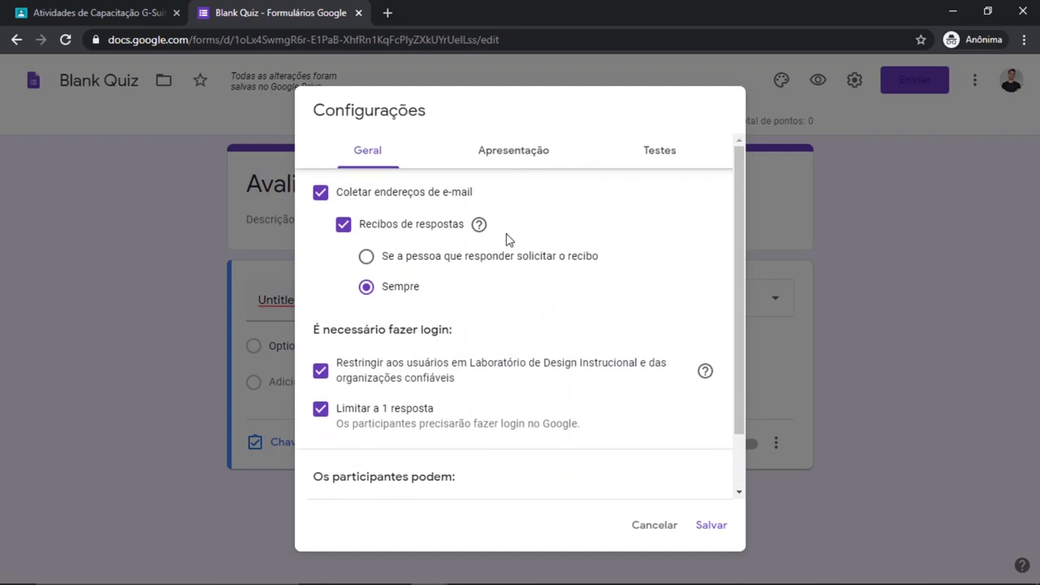
Turn on the progress bar and shuffling of the question order in the form's presentation settings
left_click(530, 161)
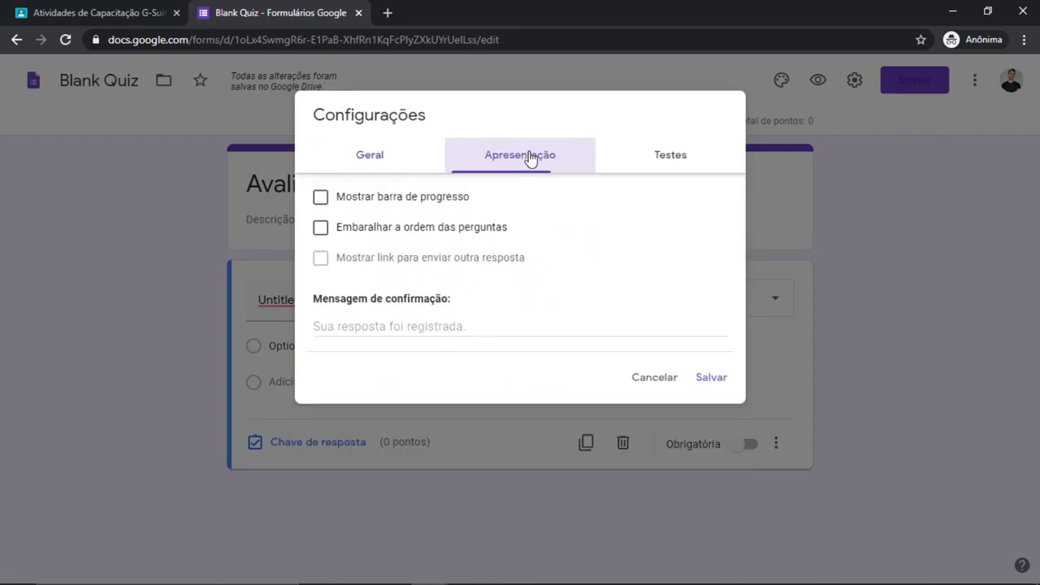
left_click(320, 200)
left_click(319, 200)
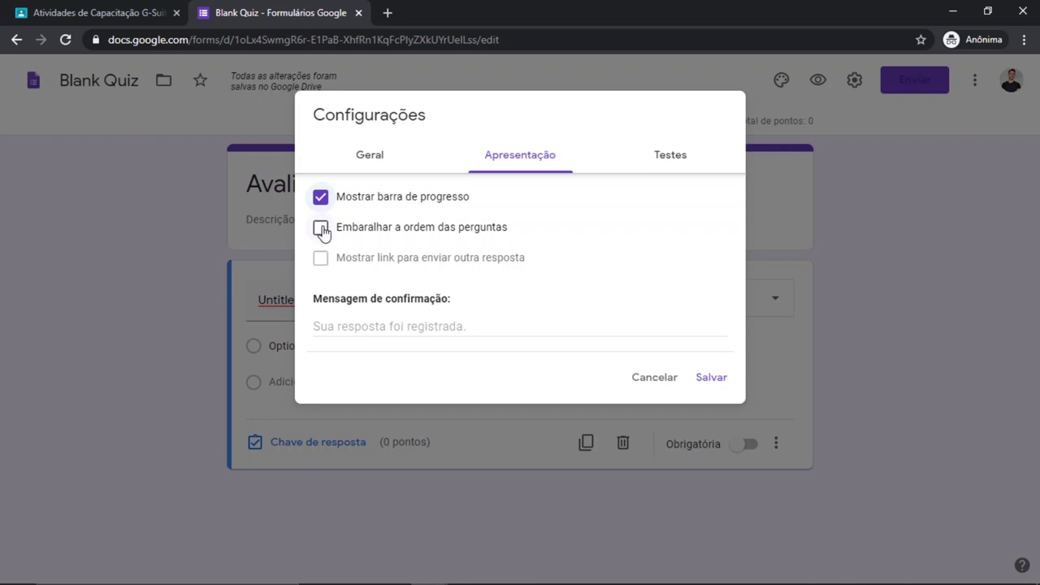
left_click(322, 229)
left_click(322, 230)
left_click(322, 231)
Keep the form as a quiz with grades released immediately after submission (Imediatamente após o envio), and save the settings
left_click(671, 156)
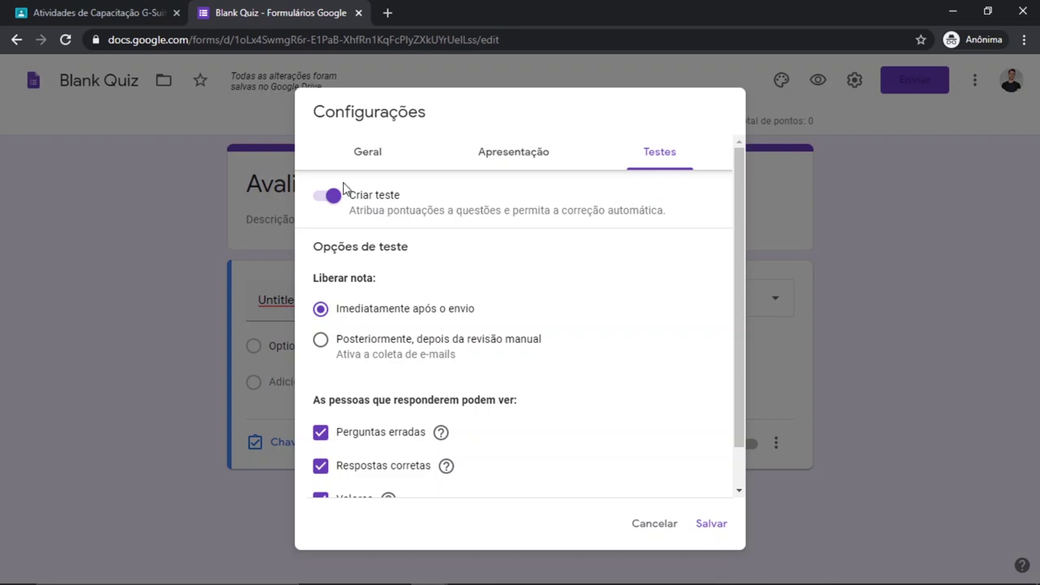
left_click(326, 197)
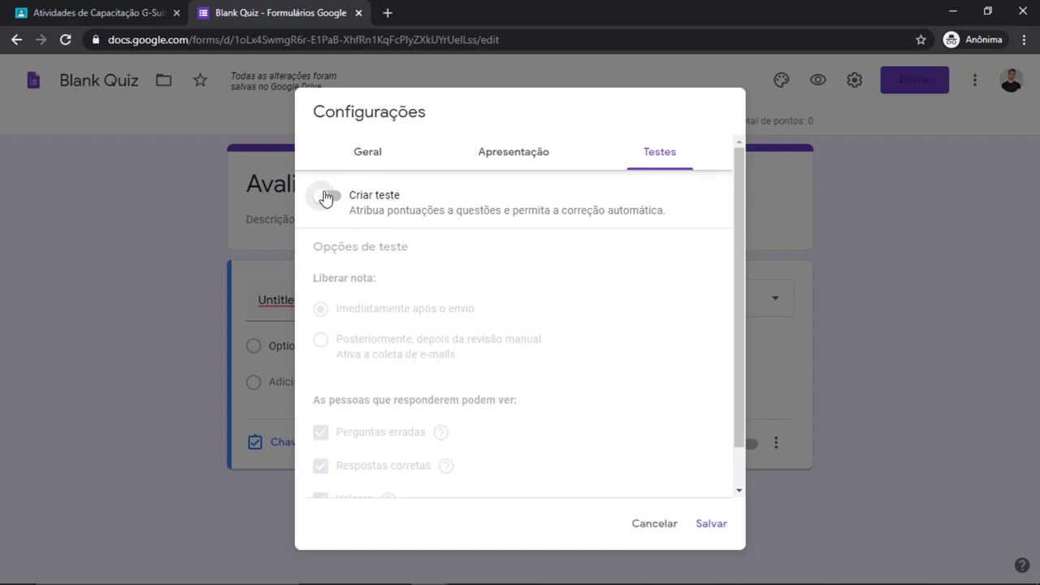
left_click(326, 197)
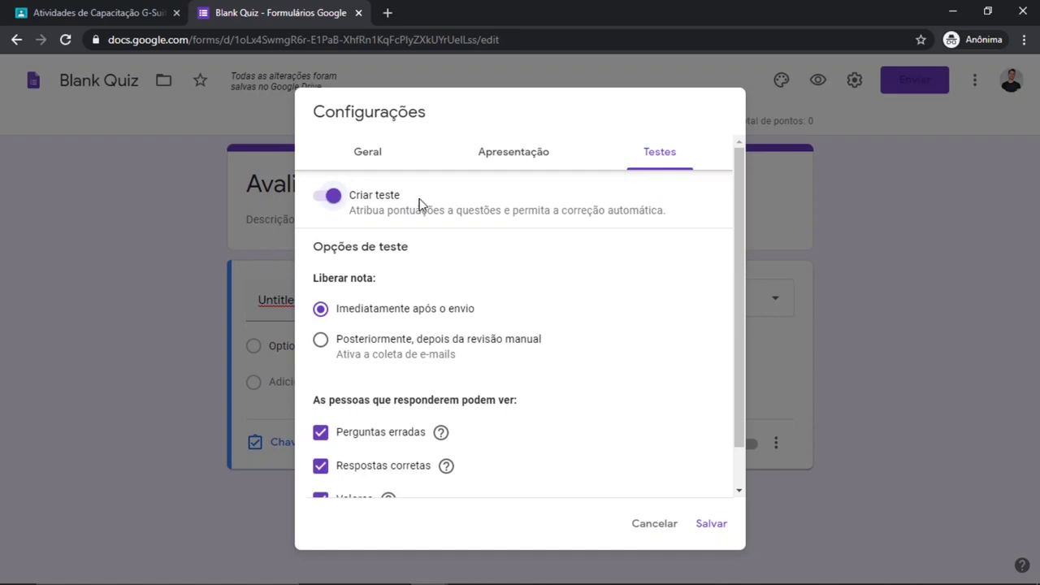
left_click(421, 205)
left_click(345, 208)
scroll(402, 269, "down", 1)
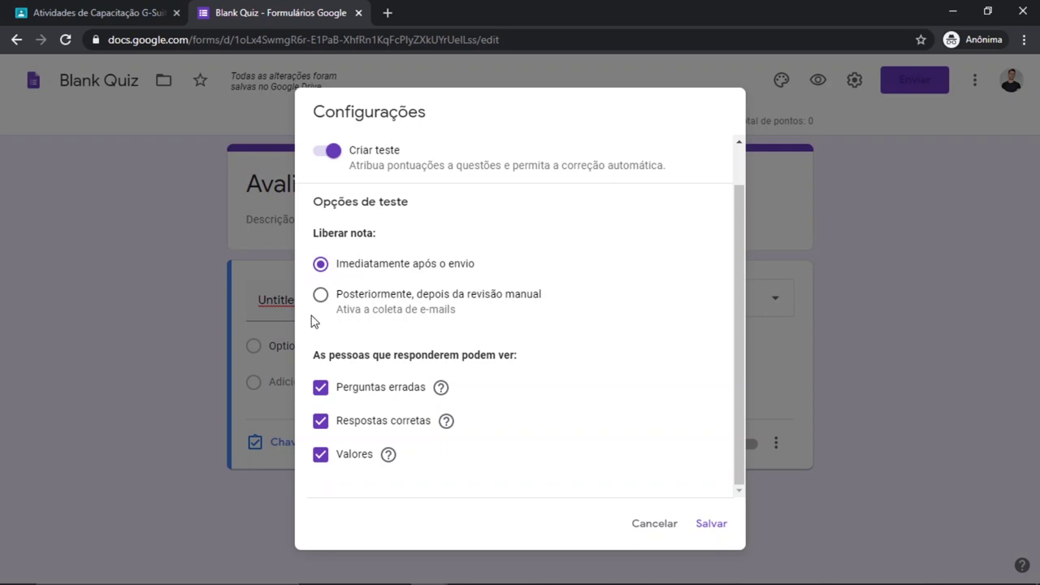
left_click(320, 295)
left_click(320, 266)
mouse_move(446, 395)
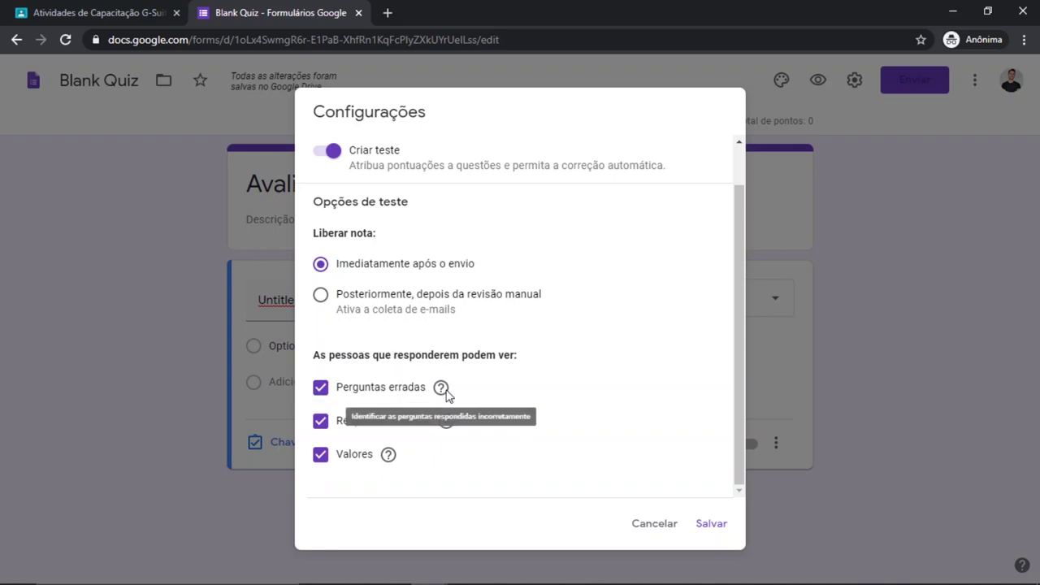
mouse_move(448, 422)
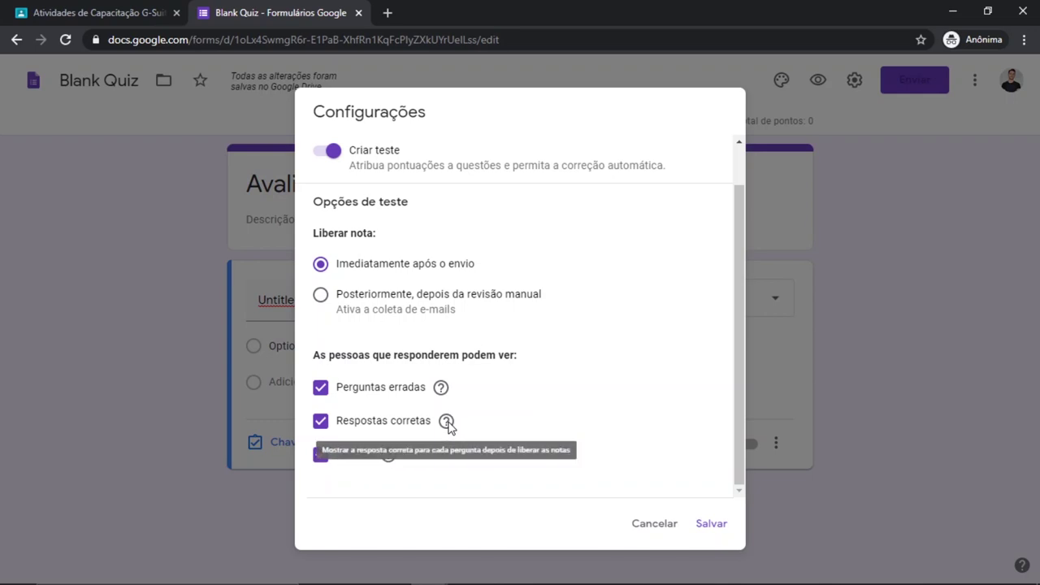
mouse_move(390, 460)
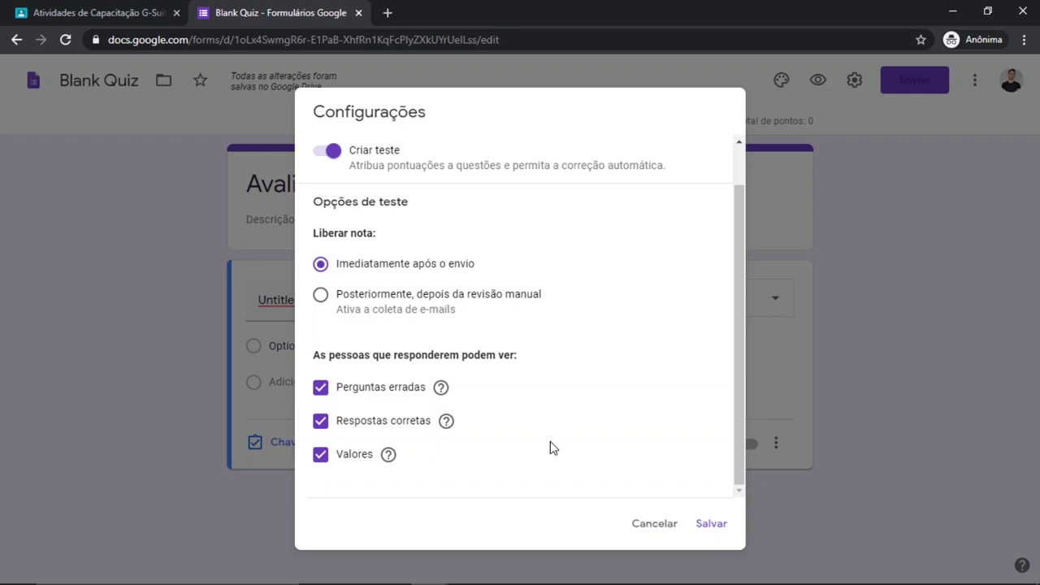
left_click(717, 527)
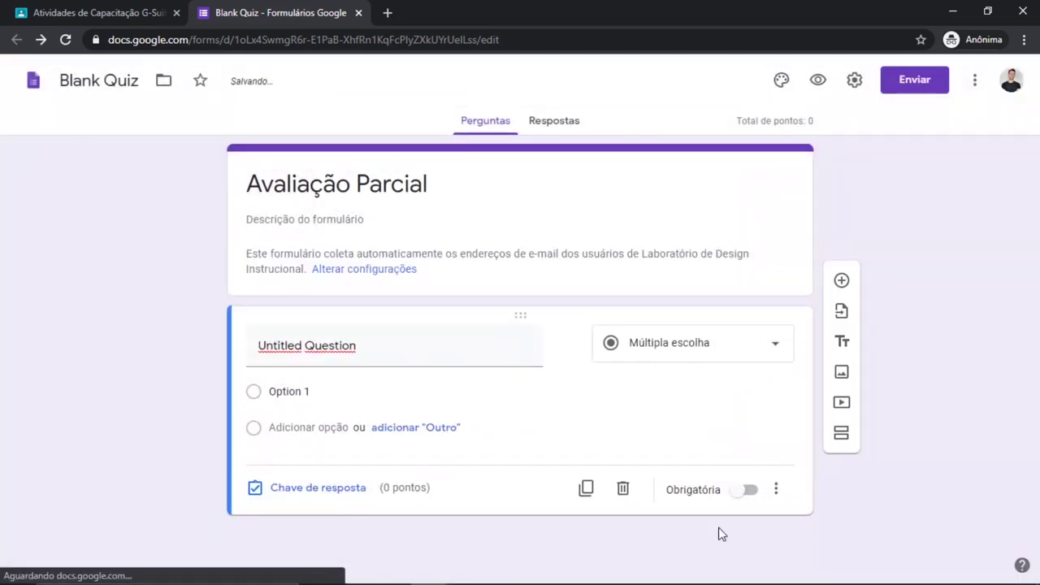